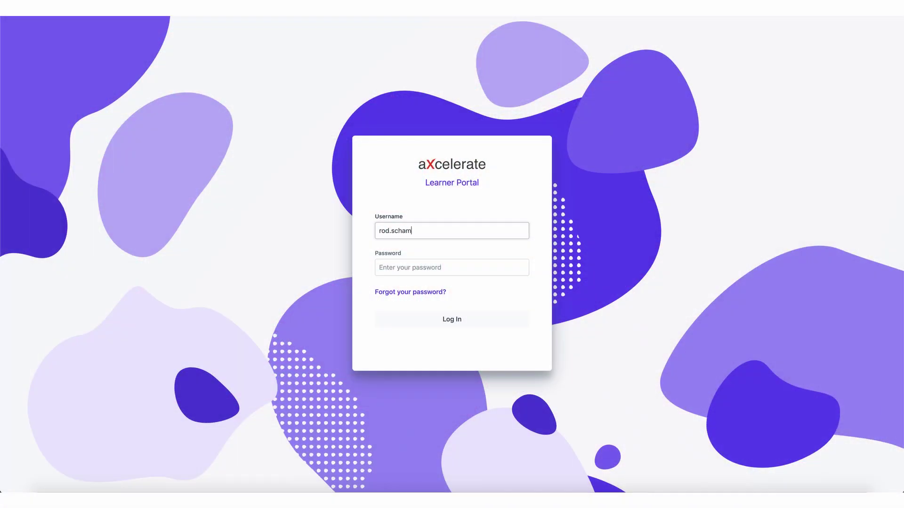
{"action": "type", "text": "ines"}
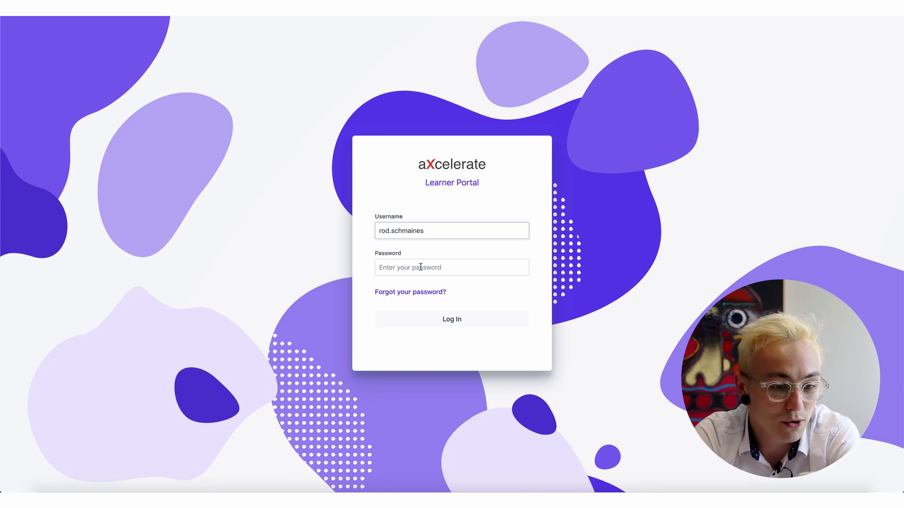
Enter the password and submit the login to open the learner dashboard.
{"action": "left_click", "coordinate": [420, 267]}
{"action": "type", "text": "****"}
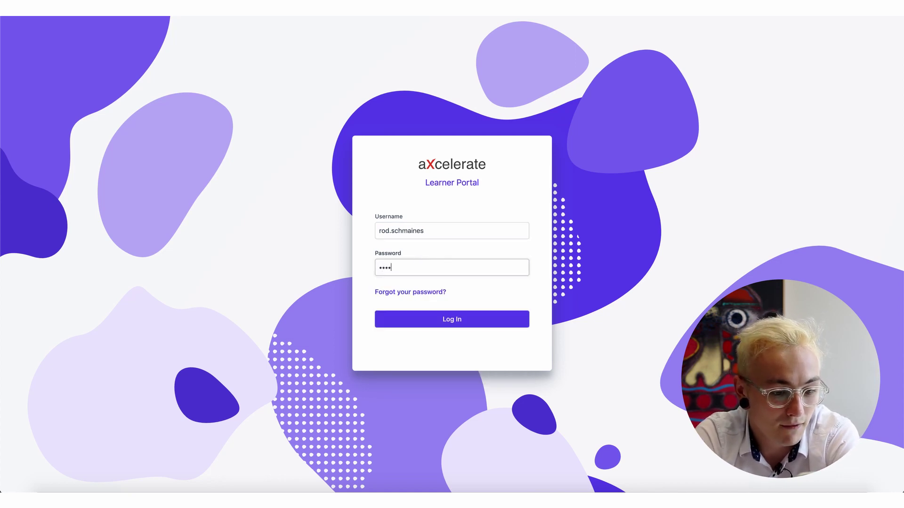
{"action": "key", "text": "Return"}
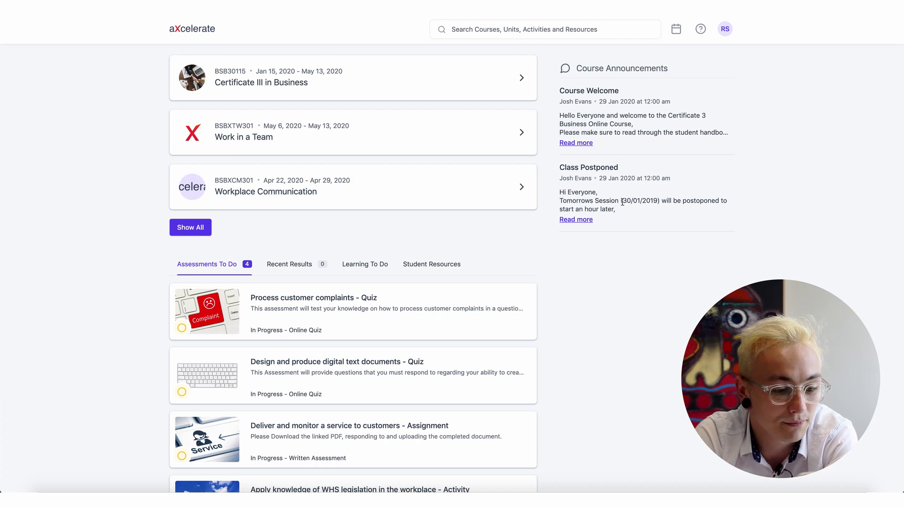
{"action": "scroll", "coordinate": [605, 268], "scroll_direction": "down", "scroll_amount": 2}
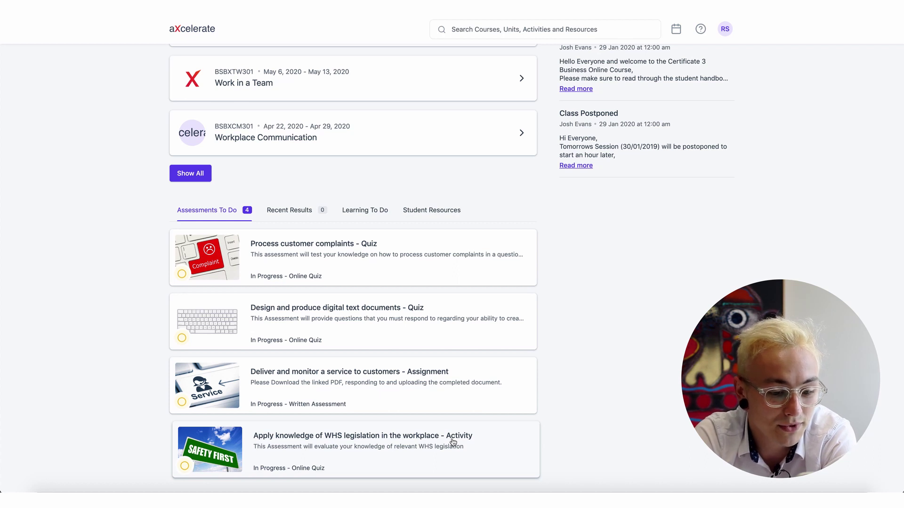
{"action": "scroll", "coordinate": [452, 442], "scroll_direction": "up", "scroll_amount": 2}
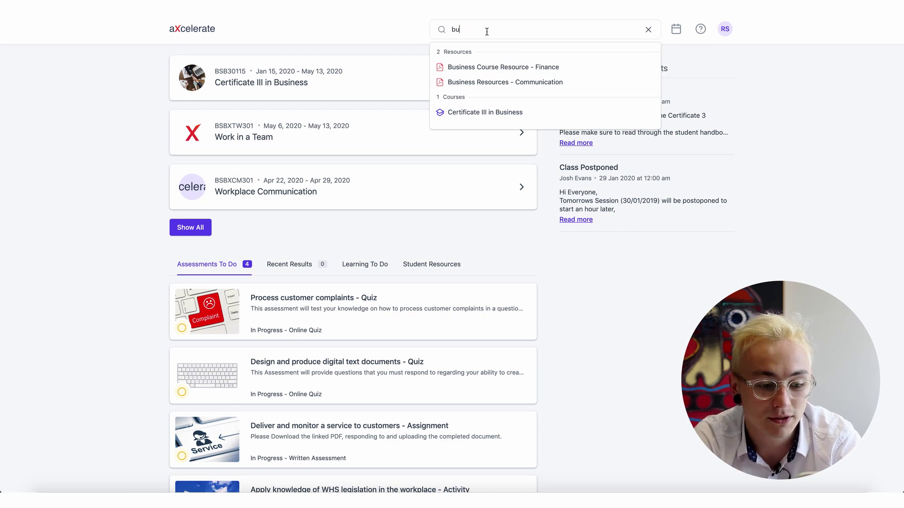
{"action": "key", "text": "BackSpace"}
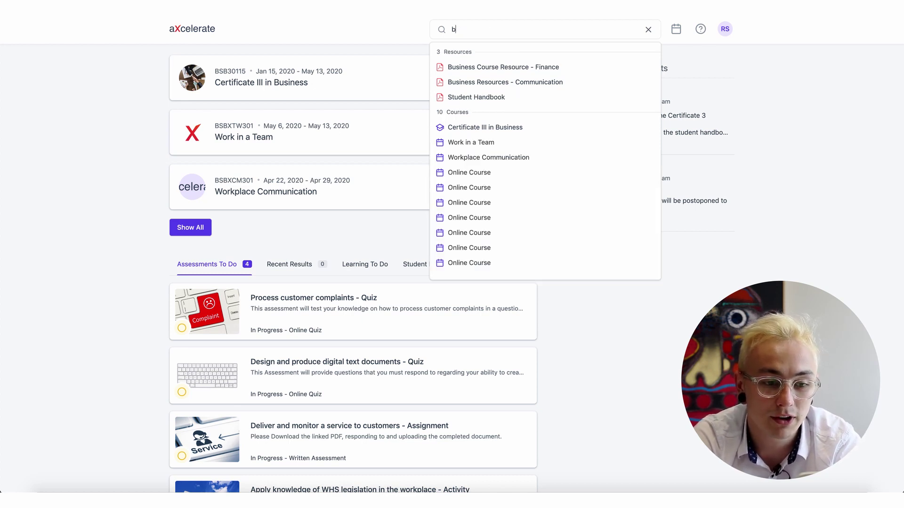
{"action": "key", "text": "BackSpace"}
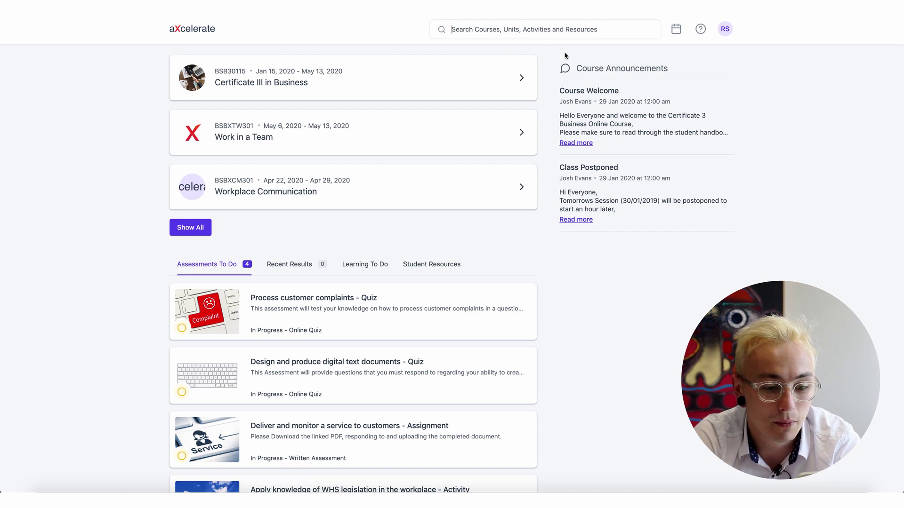
{"action": "left_click", "coordinate": [676, 30]}
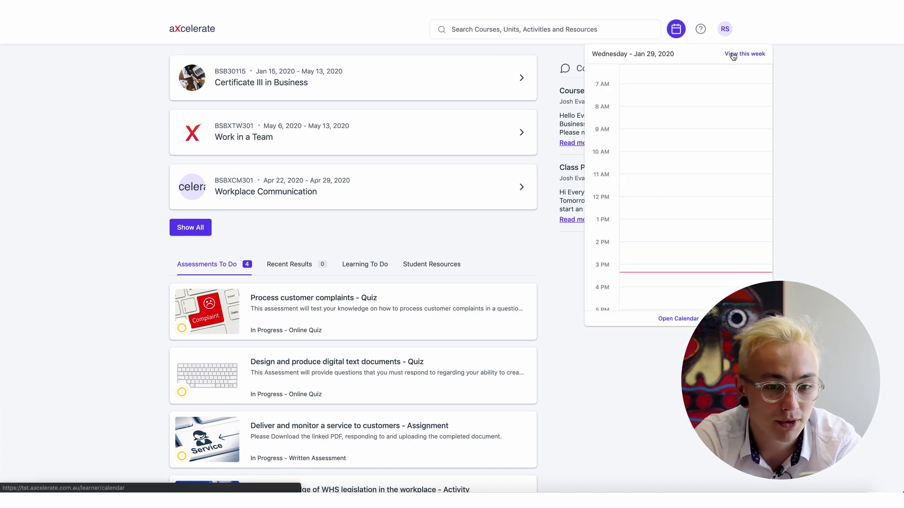
Show the full calendar as a January 2020 month grid and bring up help options.
{"action": "left_click", "coordinate": [732, 54]}
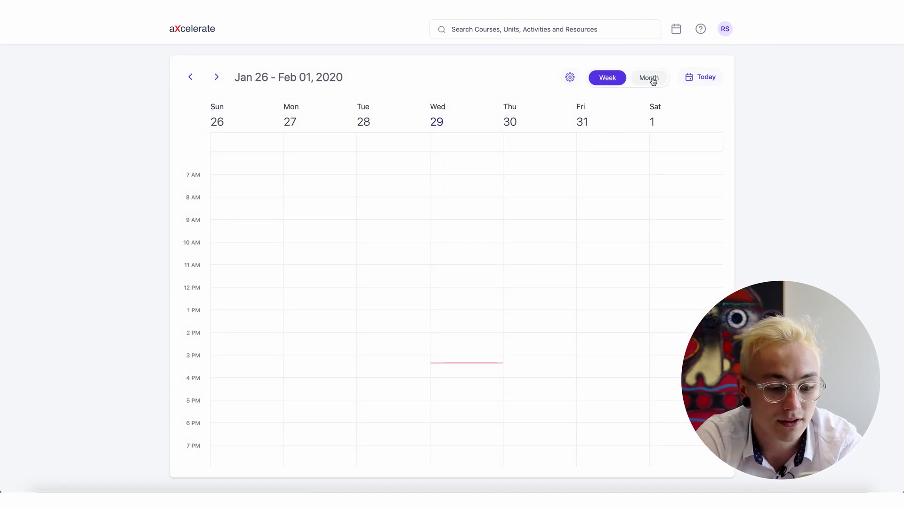
{"action": "left_click", "coordinate": [652, 81]}
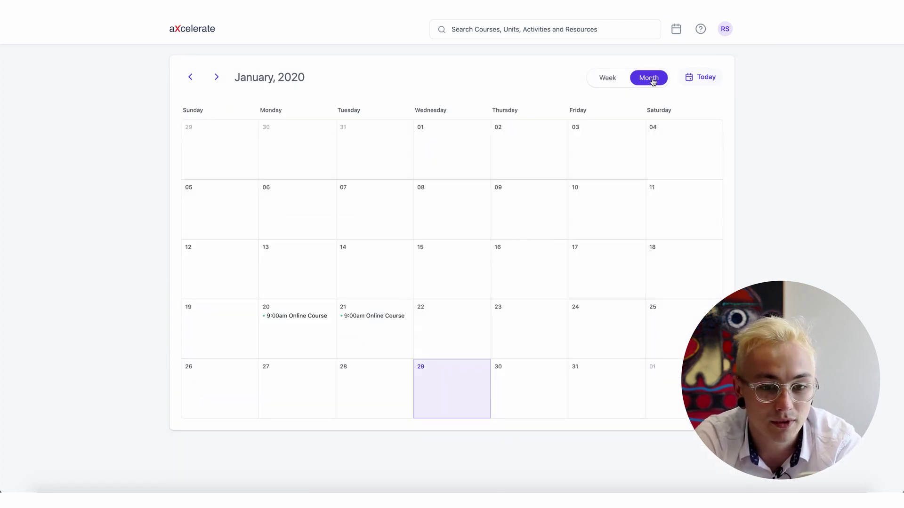
{"action": "left_click", "coordinate": [703, 34]}
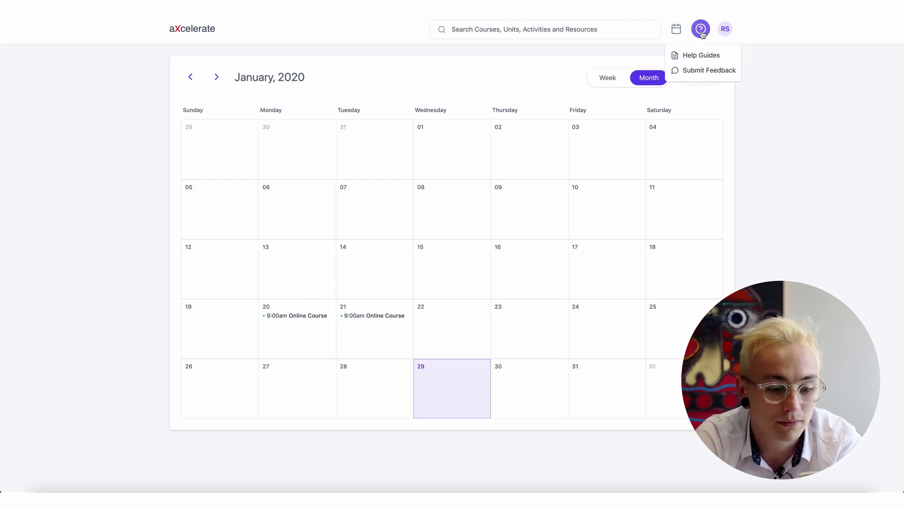
Start a feedback form with topic Course and Workshop for Certificate III in Business.
{"action": "left_click", "coordinate": [717, 56]}
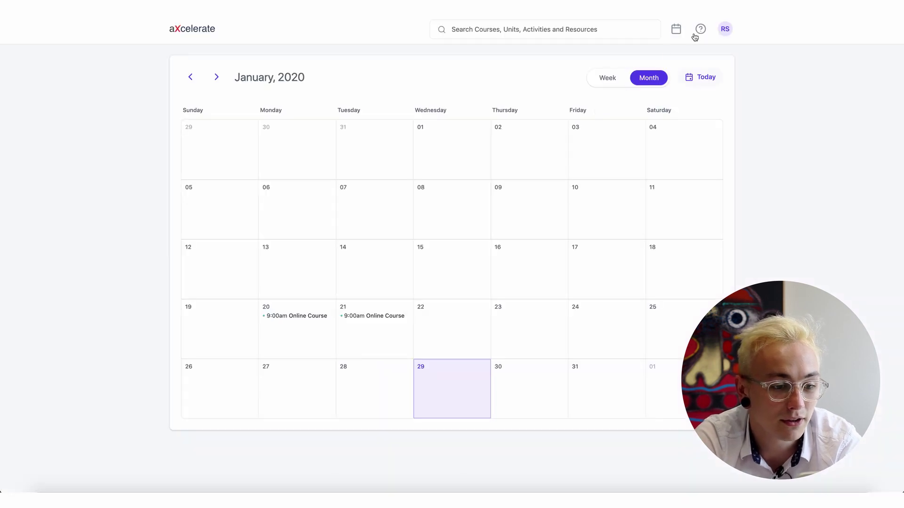
{"action": "left_click", "coordinate": [702, 29]}
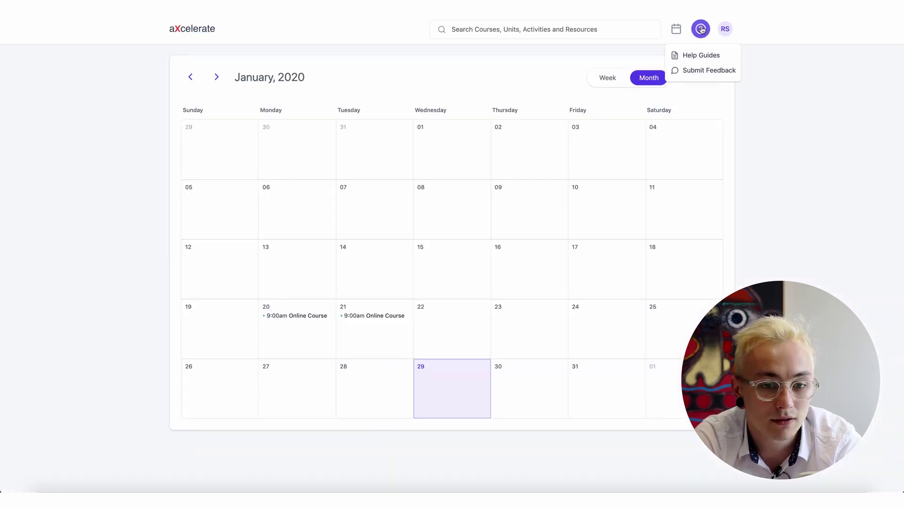
{"action": "left_click", "coordinate": [694, 70]}
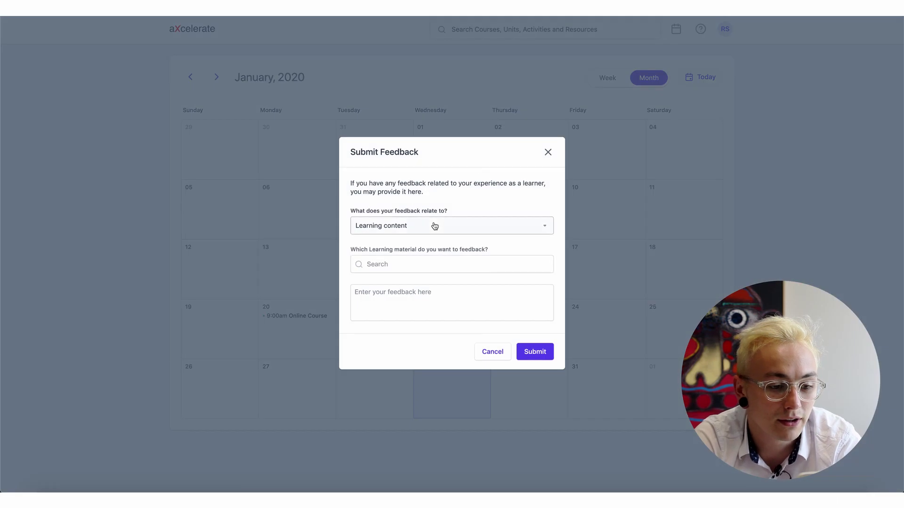
{"action": "left_click", "coordinate": [433, 226]}
{"action": "left_click", "coordinate": [403, 258]}
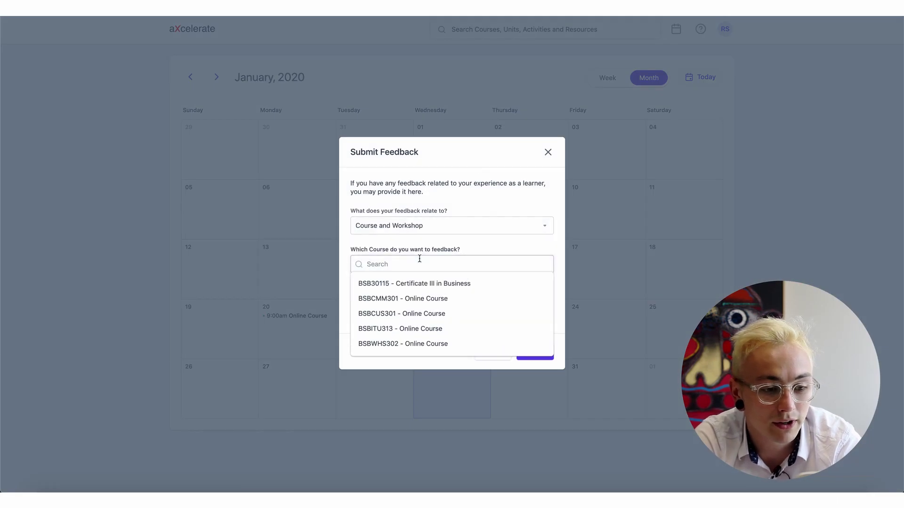
{"action": "left_click", "coordinate": [420, 284]}
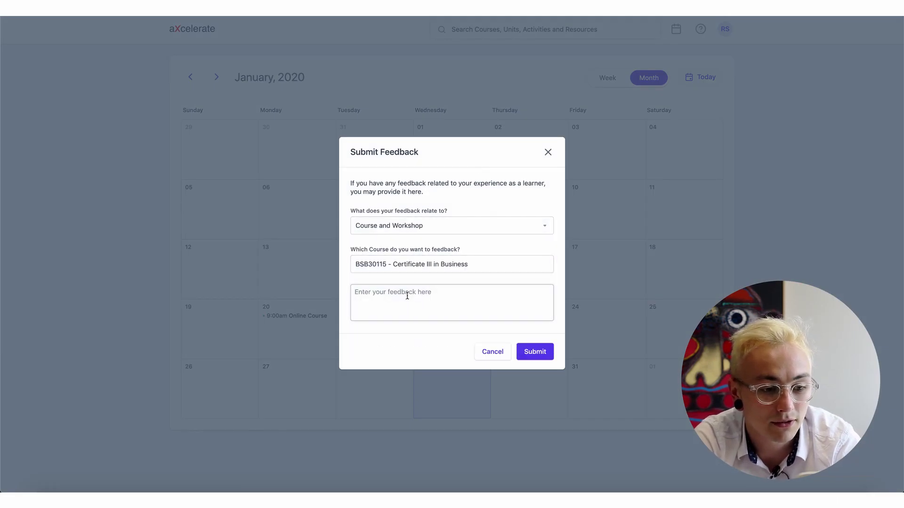
{"action": "type", "text": "Gr"}
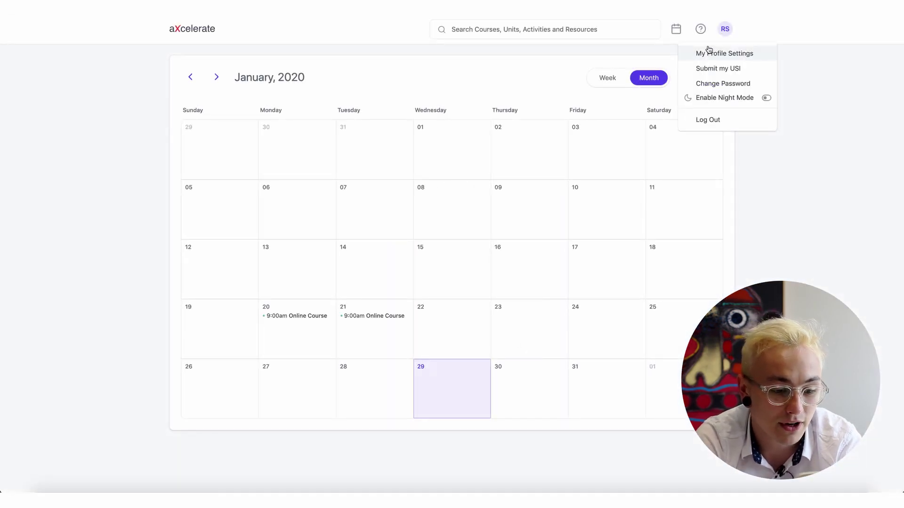
Browse profile settings: emergency contact, VET details, customisation, password change, then return to the dashboard.
{"action": "left_click", "coordinate": [710, 51]}
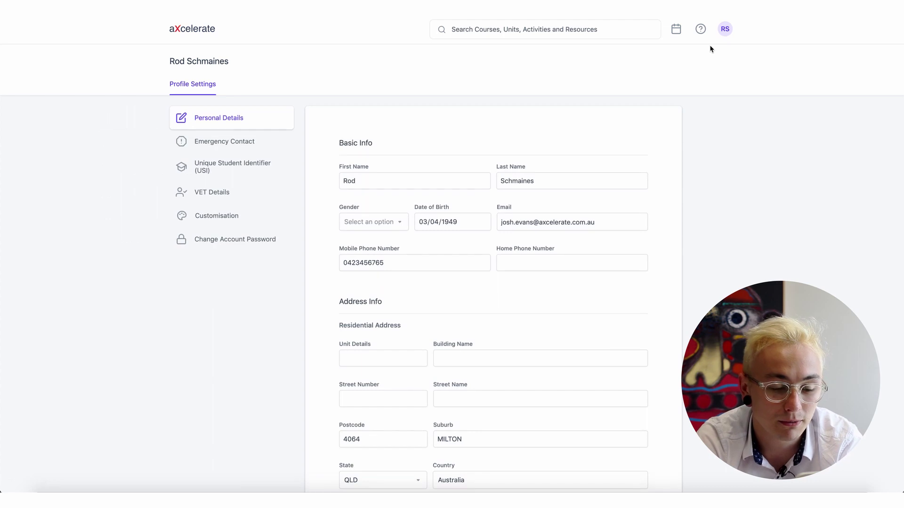
{"action": "scroll", "coordinate": [403, 221], "scroll_direction": "down", "scroll_amount": 2}
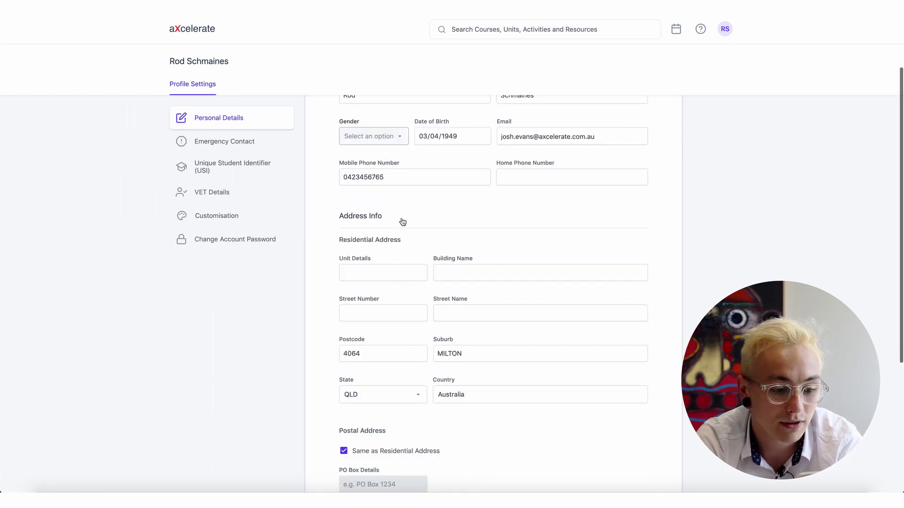
{"action": "scroll", "coordinate": [401, 222], "scroll_direction": "down", "scroll_amount": 5}
{"action": "left_click", "coordinate": [256, 145]}
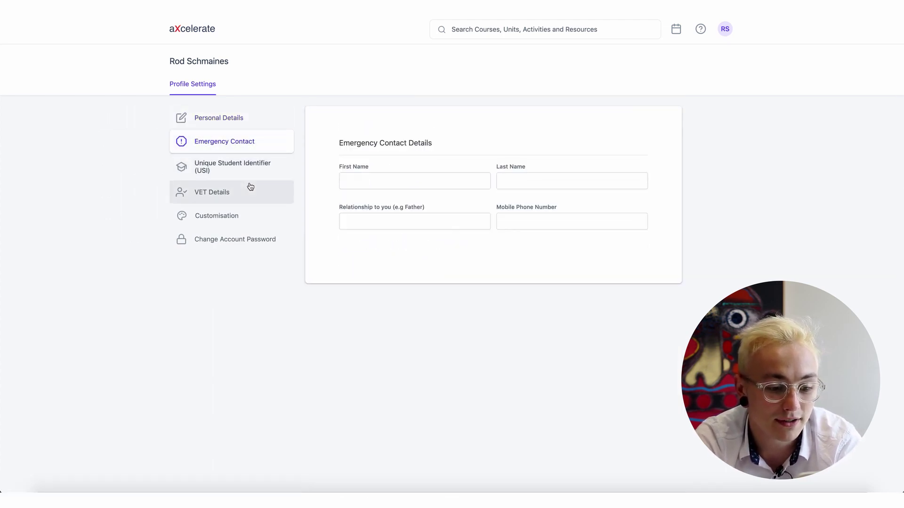
{"action": "left_click", "coordinate": [248, 187]}
{"action": "left_click", "coordinate": [236, 210]}
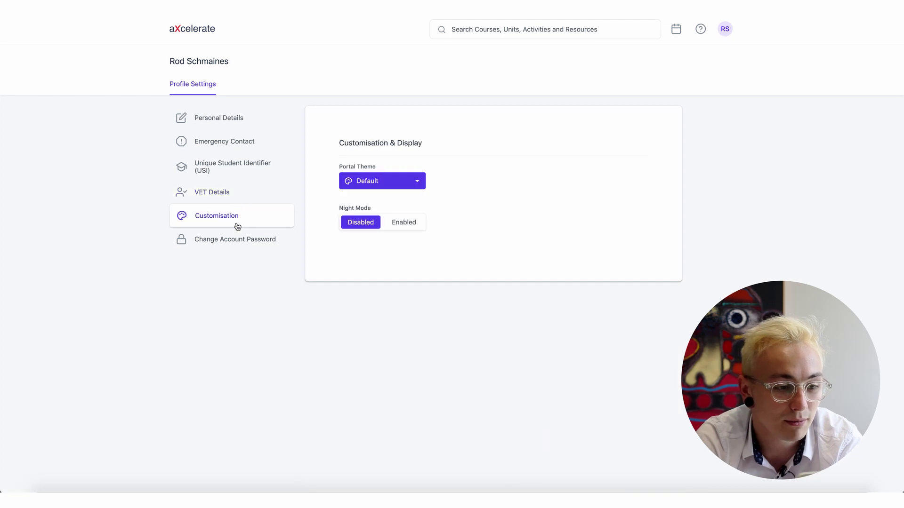
{"action": "left_click", "coordinate": [238, 238]}
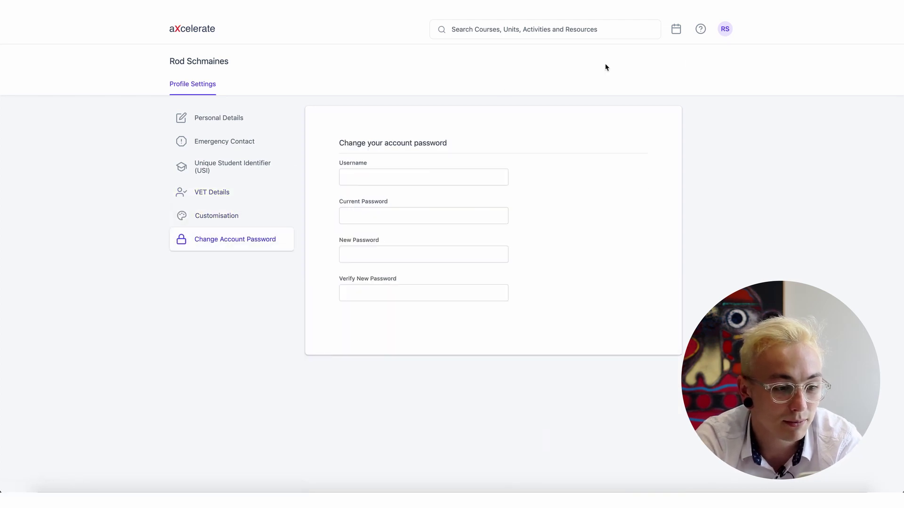
{"action": "left_click", "coordinate": [727, 33]}
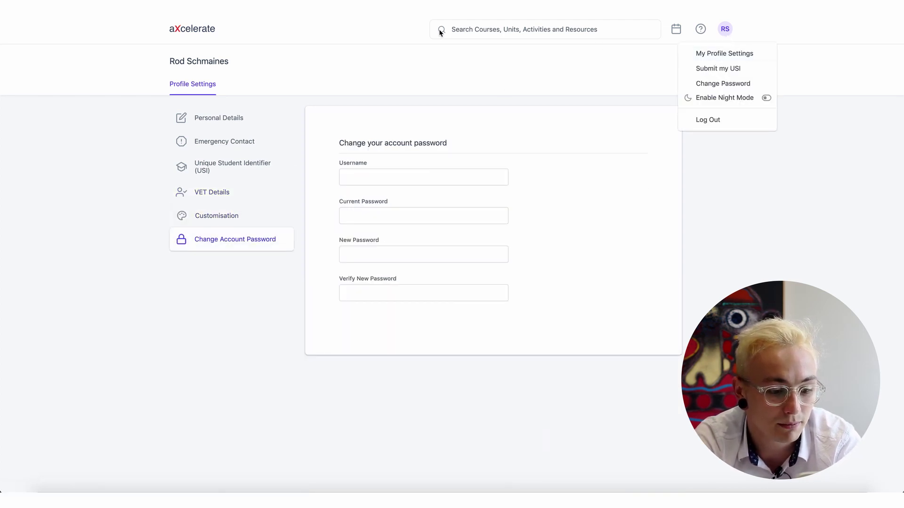
{"action": "left_click", "coordinate": [189, 29]}
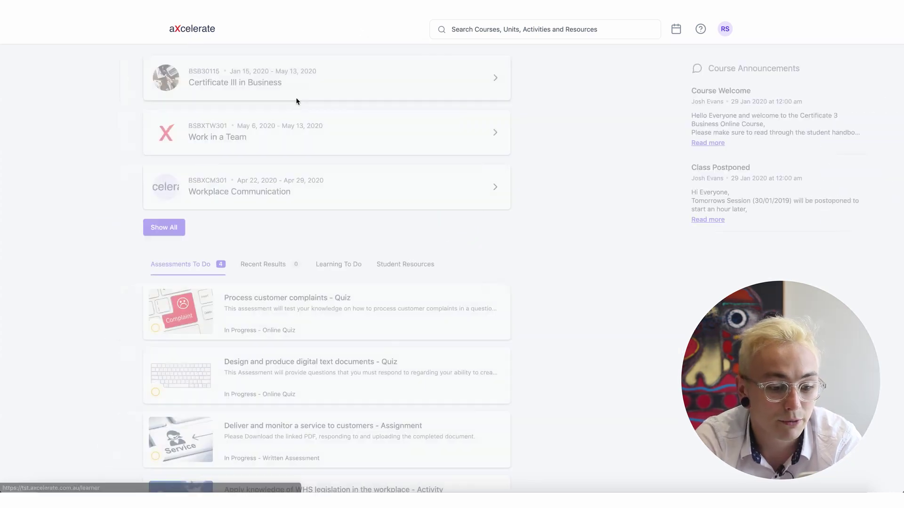
Explore the Certificate III in Business announcements, workshops, resources, learning materials and assessments.
{"action": "left_click", "coordinate": [307, 82]}
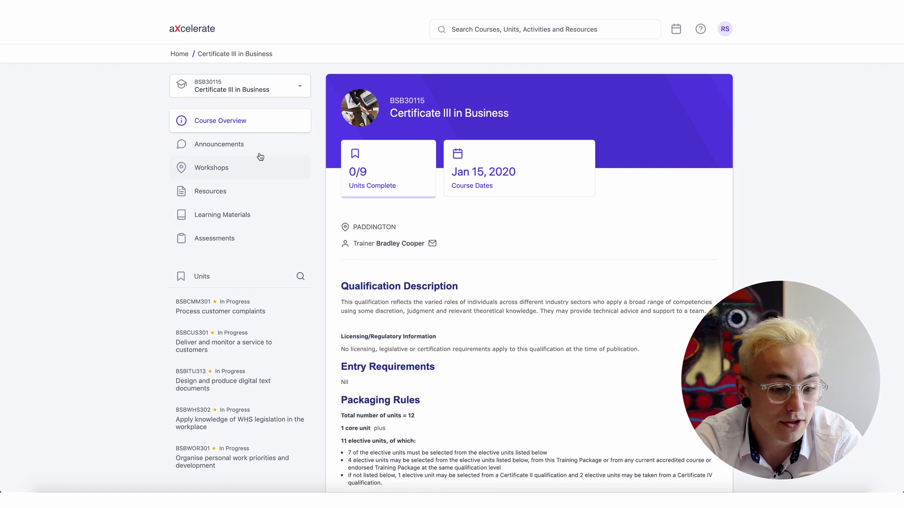
{"action": "scroll", "coordinate": [293, 189], "scroll_direction": "down", "scroll_amount": 2}
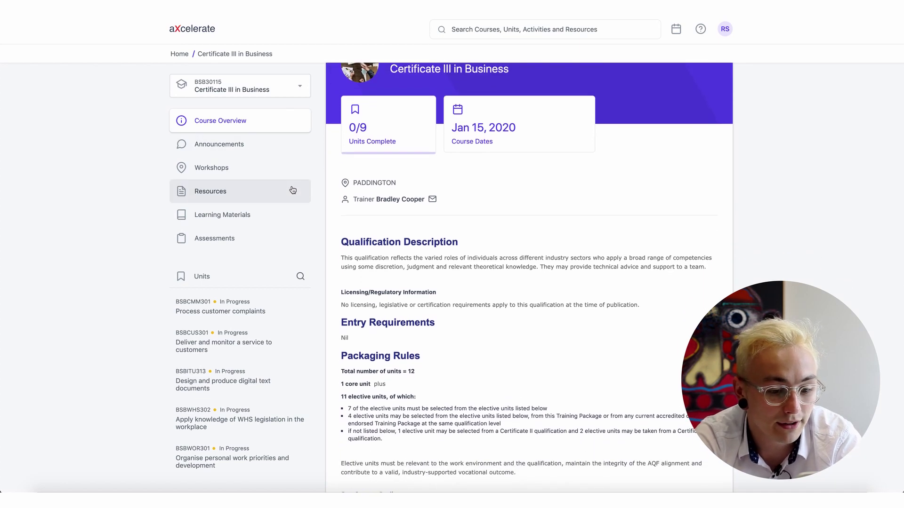
{"action": "left_click", "coordinate": [251, 146]}
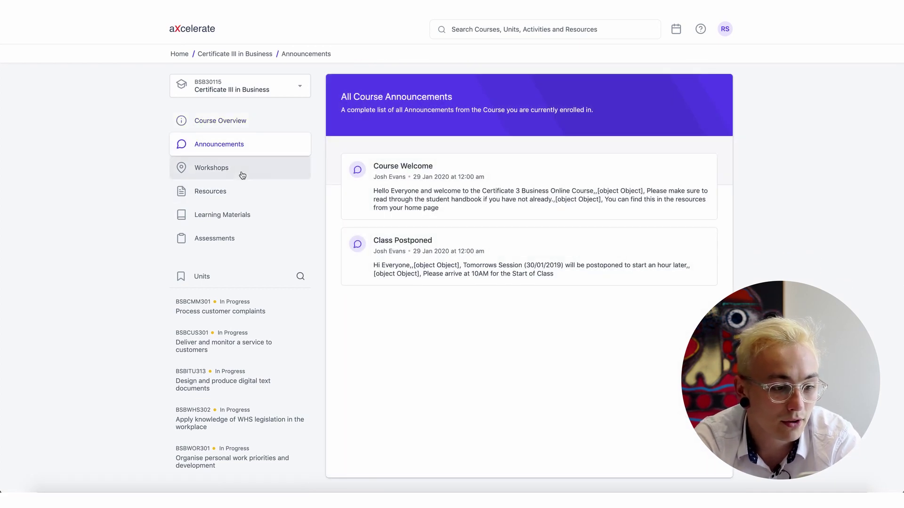
{"action": "left_click", "coordinate": [243, 174]}
{"action": "left_click", "coordinate": [238, 193]}
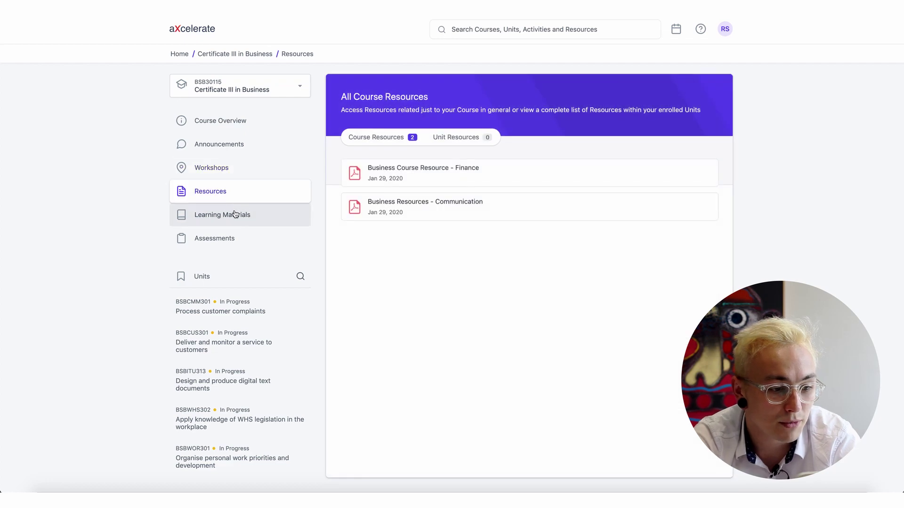
{"action": "left_click", "coordinate": [236, 215]}
{"action": "left_click", "coordinate": [237, 238]}
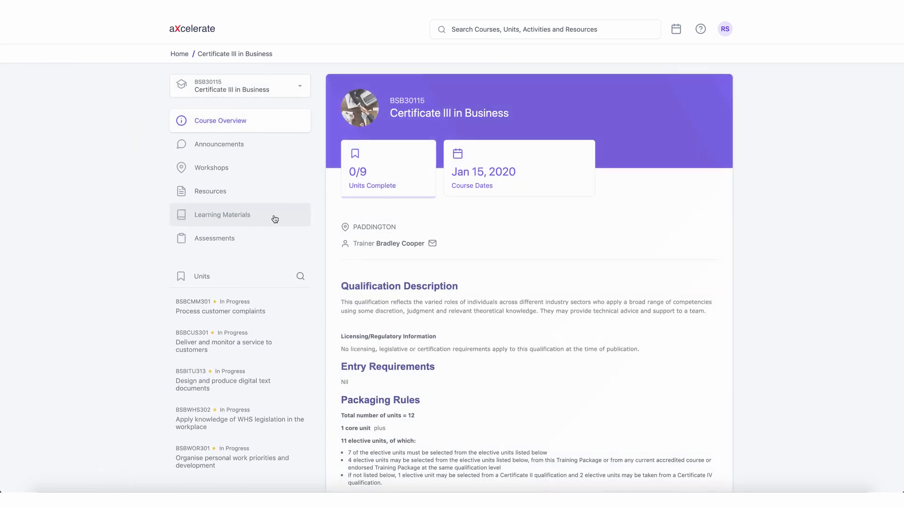
View the Process customer complaints quiz under the unit's assessments, then return to the dashboard.
{"action": "left_click", "coordinate": [233, 307]}
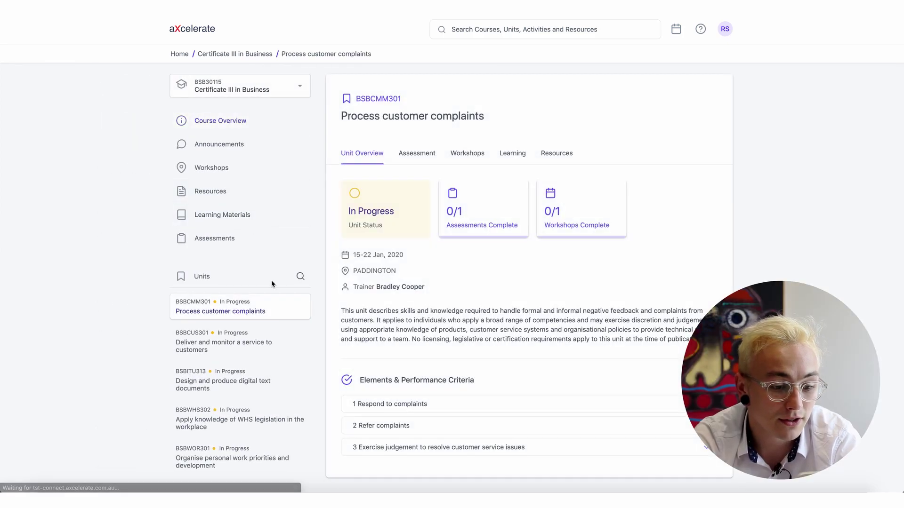
{"action": "left_click", "coordinate": [418, 153]}
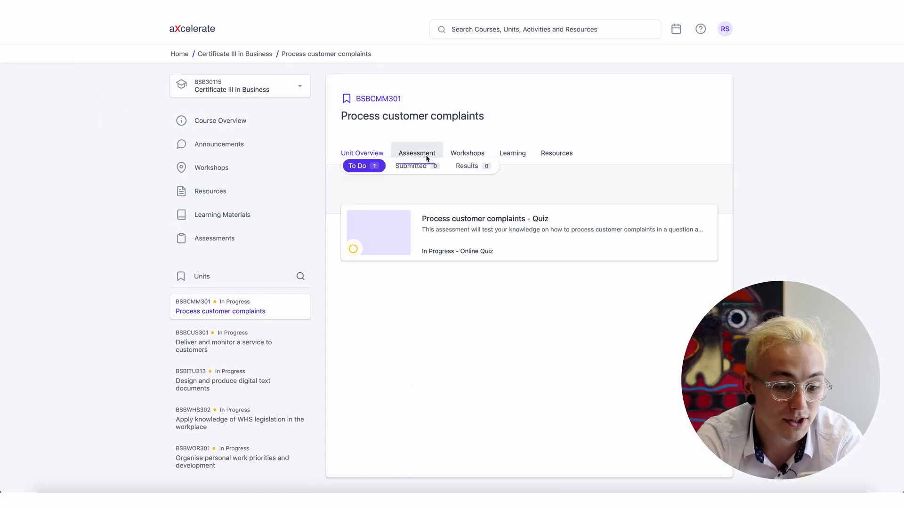
{"action": "left_click", "coordinate": [436, 239]}
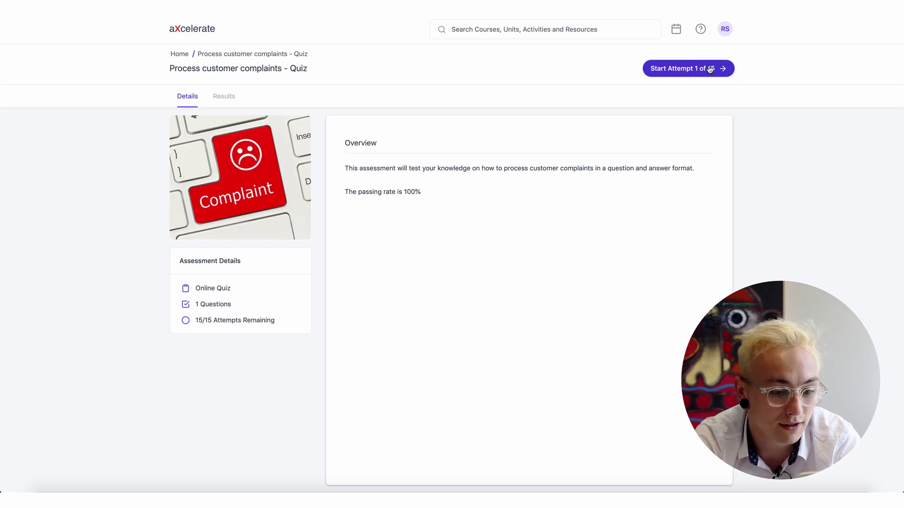
{"action": "left_click", "coordinate": [187, 35]}
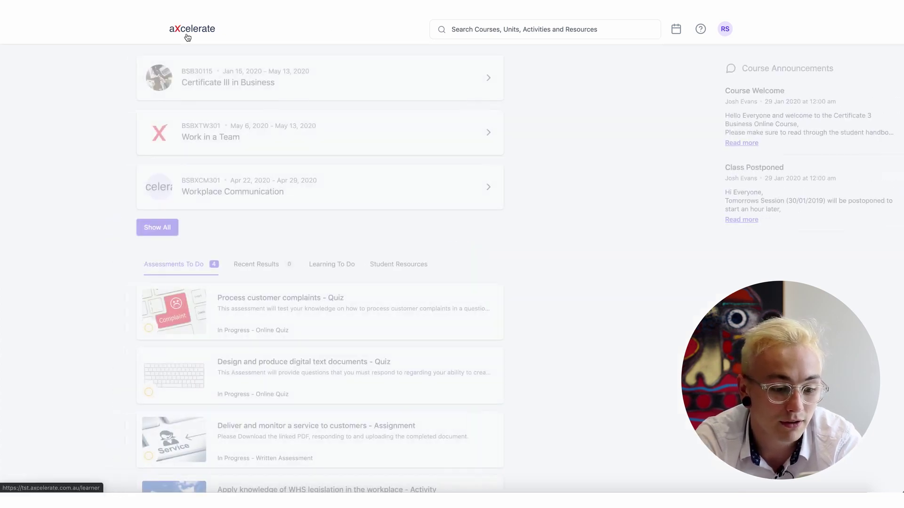